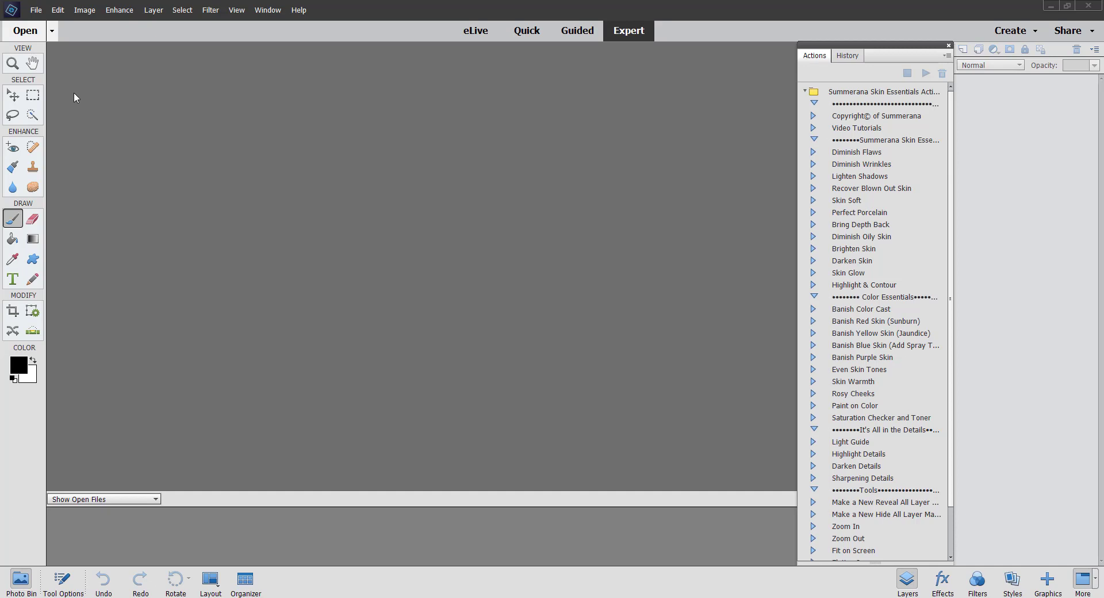
# Open the raw photo ANA_6327 from the ACR folder in Camera Raw.
pyautogui.click(36, 10)
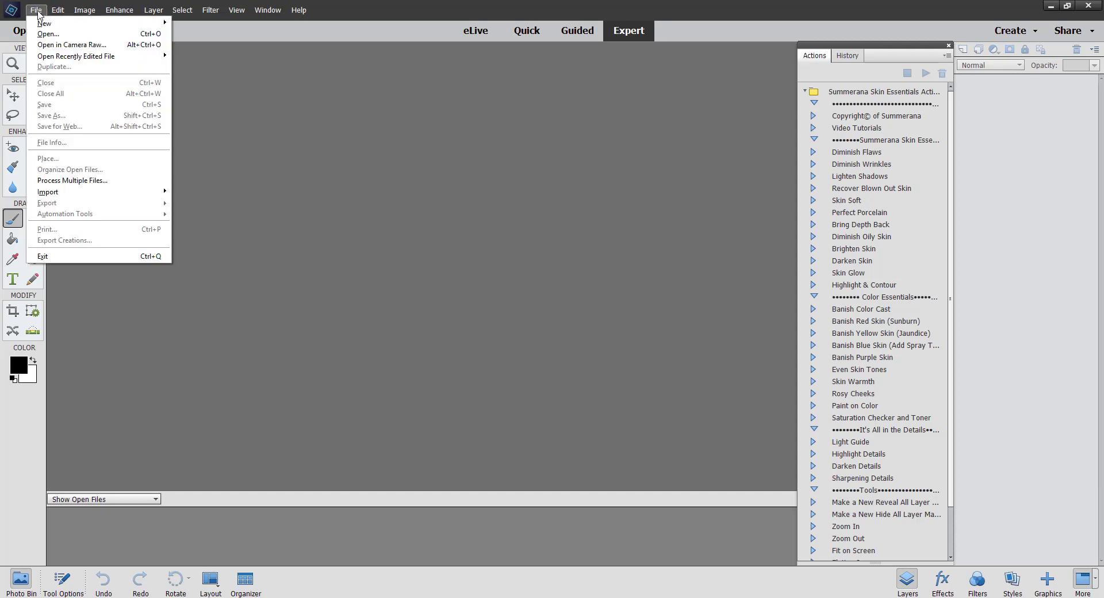
pyautogui.click(98, 45)
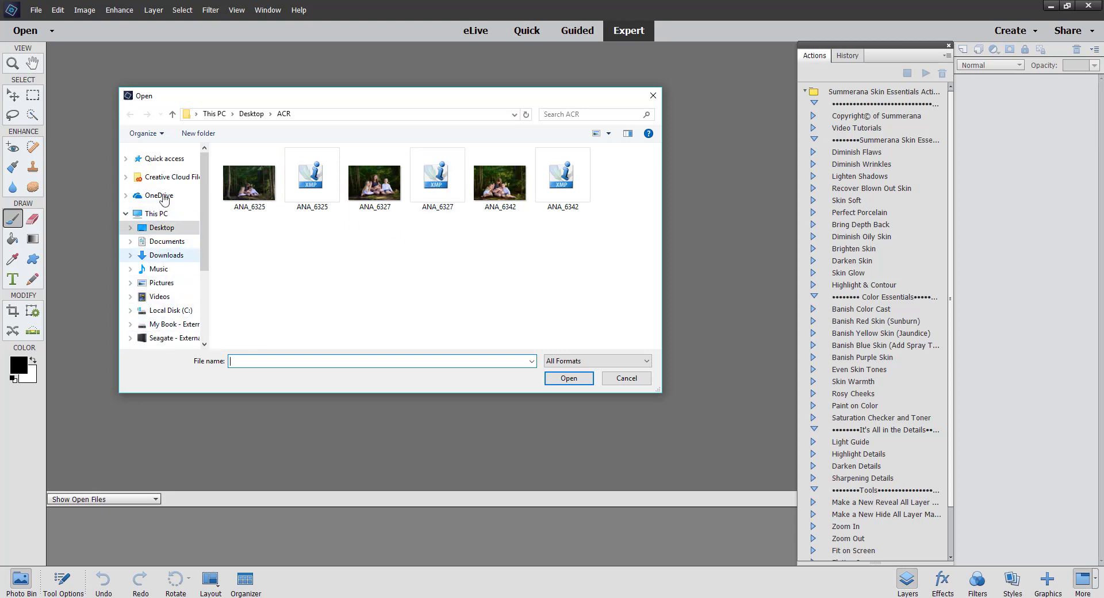
pyautogui.click(377, 190)
pyautogui.click(568, 379)
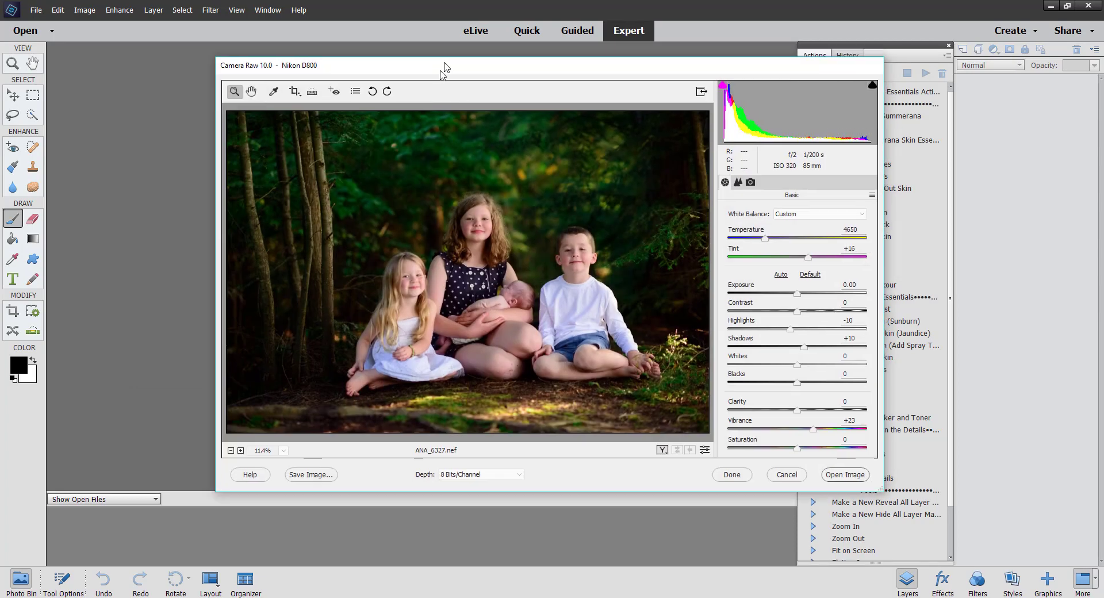
pyautogui.moveTo(444, 65); pyautogui.dragTo(393, 53)
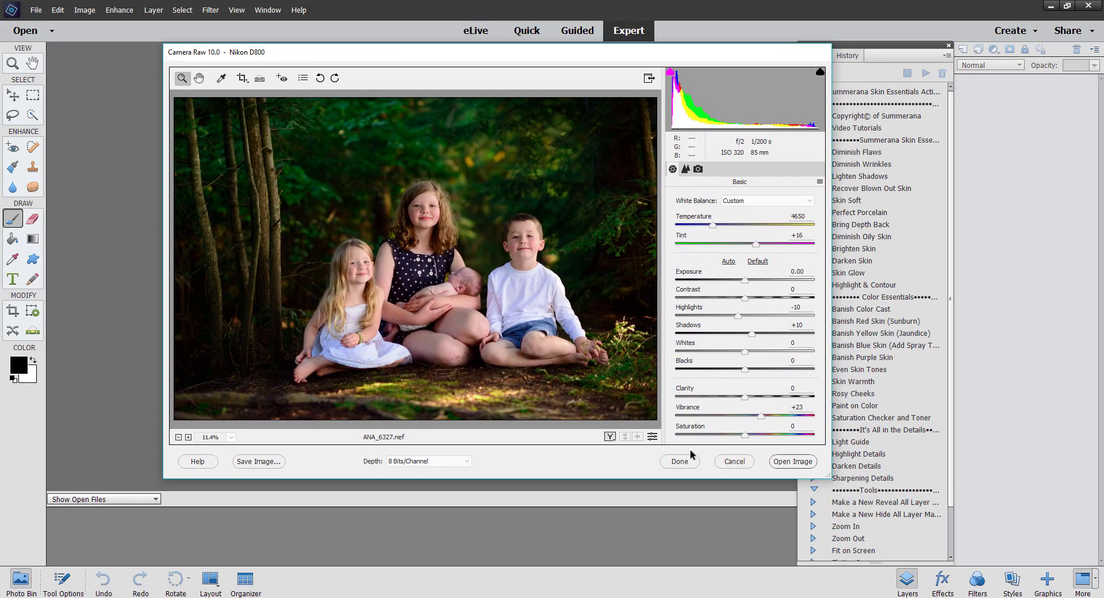
# Reset the ANA_6327 photo's settings to the Camera Raw defaults.
pyautogui.click(820, 181)
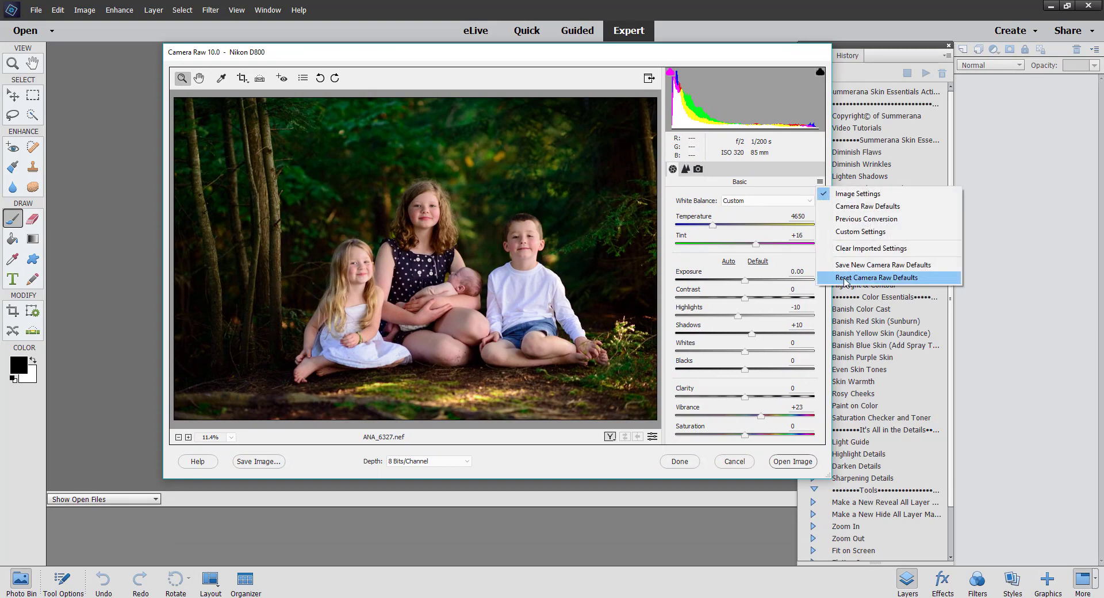
pyautogui.click(840, 277)
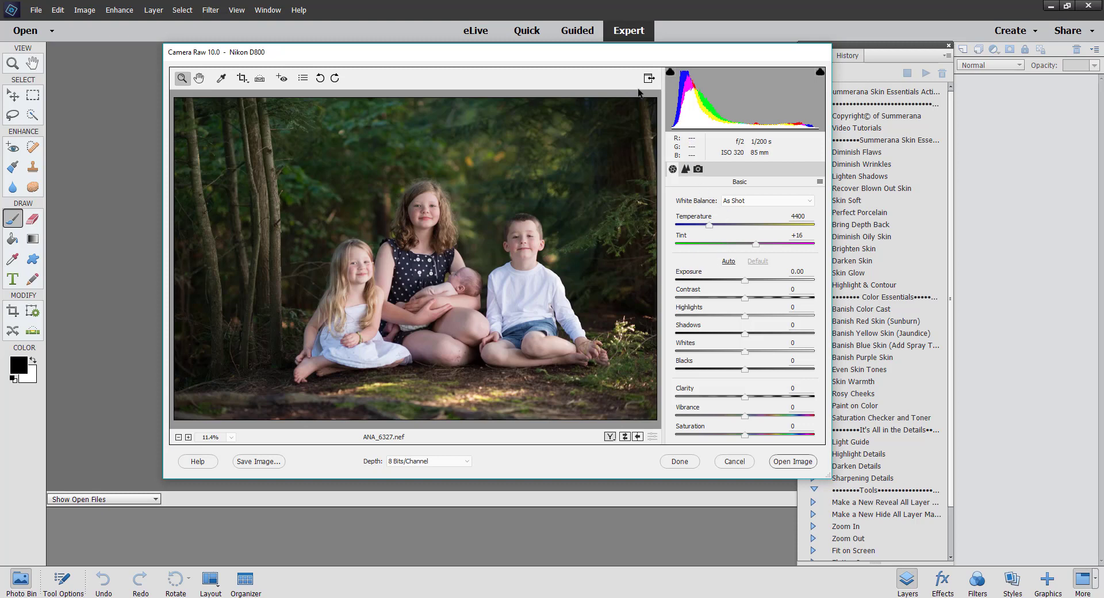
pyautogui.moveTo(622, 56)
pyautogui.mouseDown()
pyautogui.moveTo(609, 55)
pyautogui.moveTo(615, 61)
pyautogui.mouseUp()
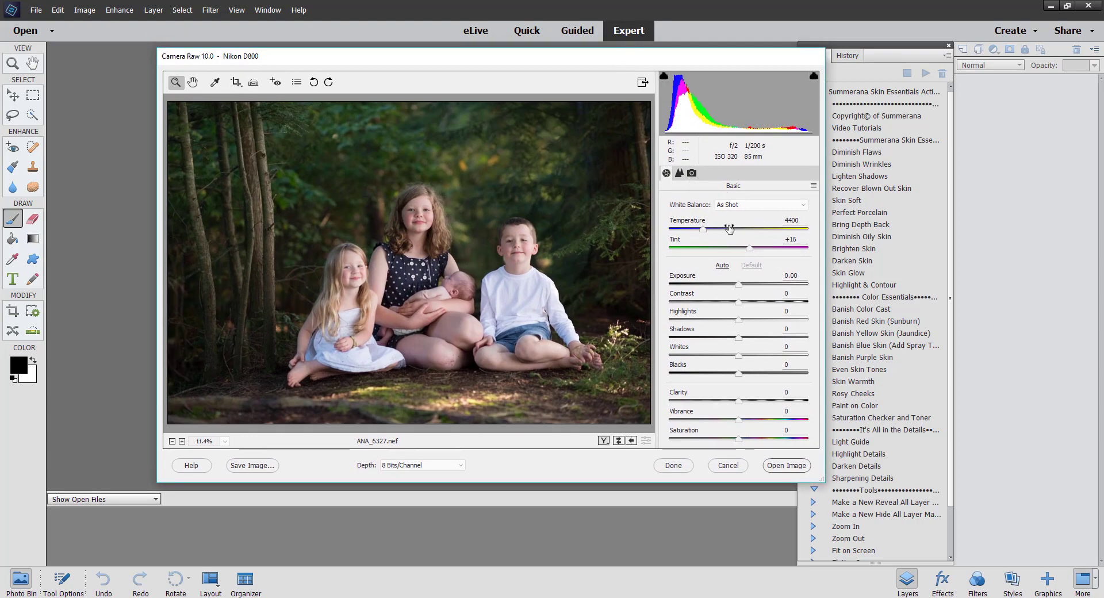
# Try the Camera Landscape profile on ANA_6327, settling on Camera Vivid as its camera profile.
pyautogui.click(691, 173)
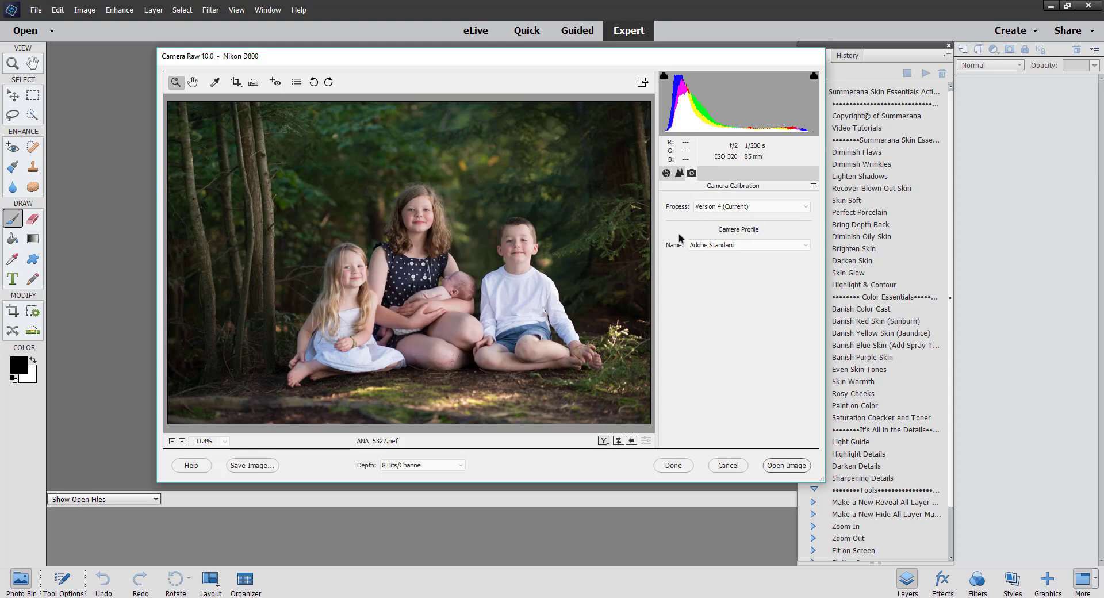
pyautogui.click(795, 244)
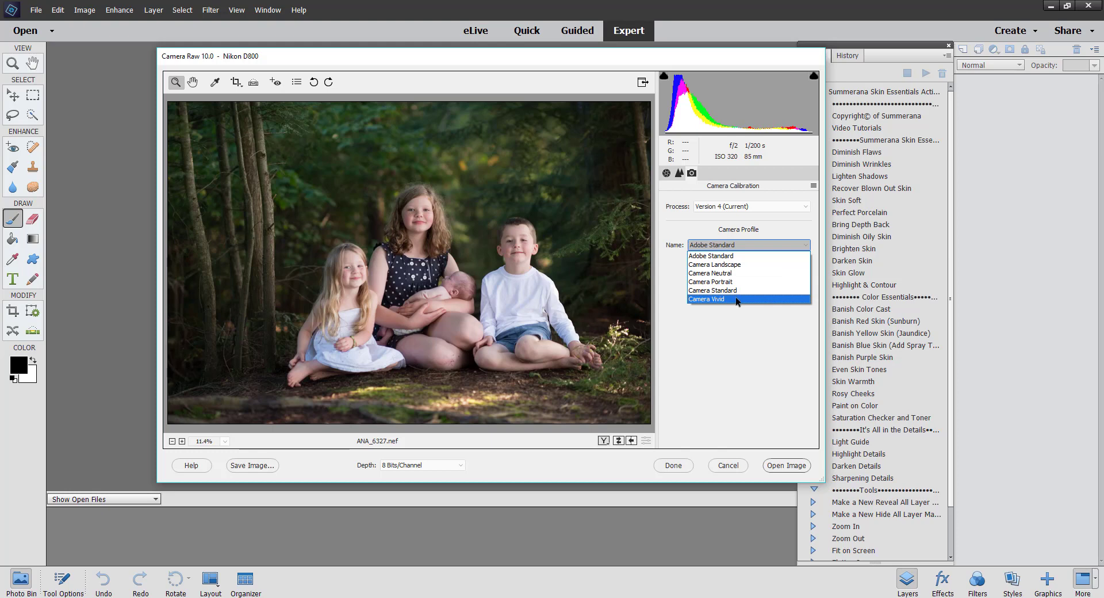
pyautogui.click(742, 265)
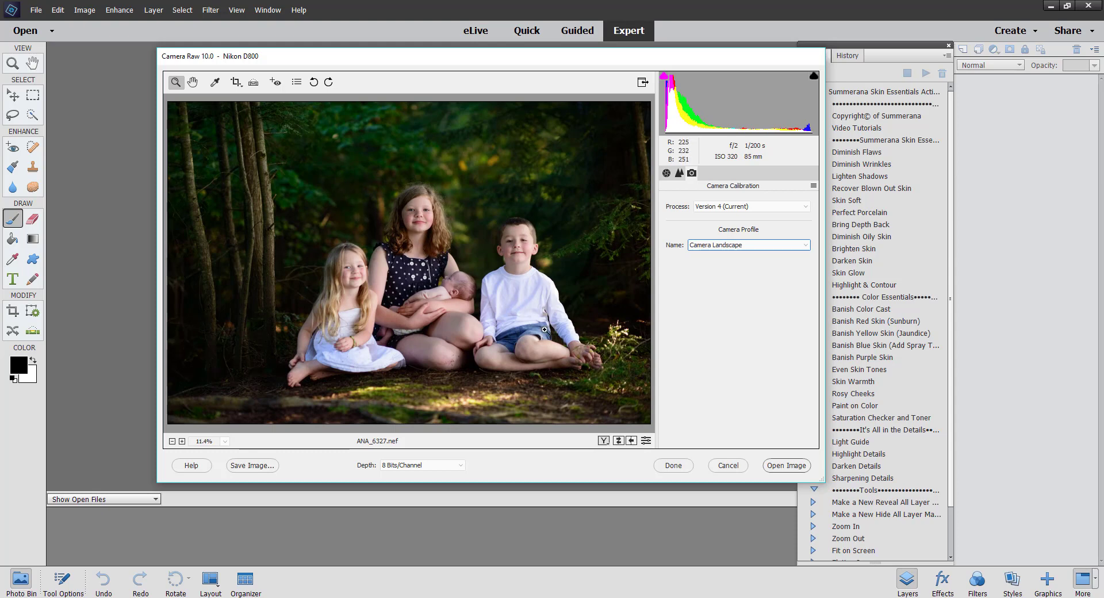
pyautogui.click(741, 247)
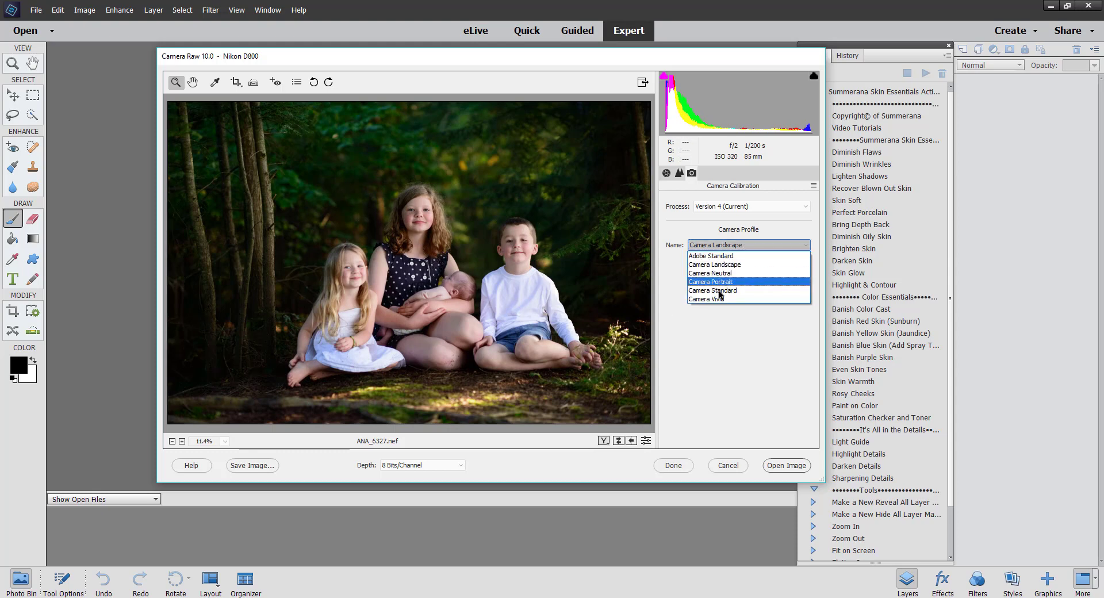
pyautogui.click(715, 297)
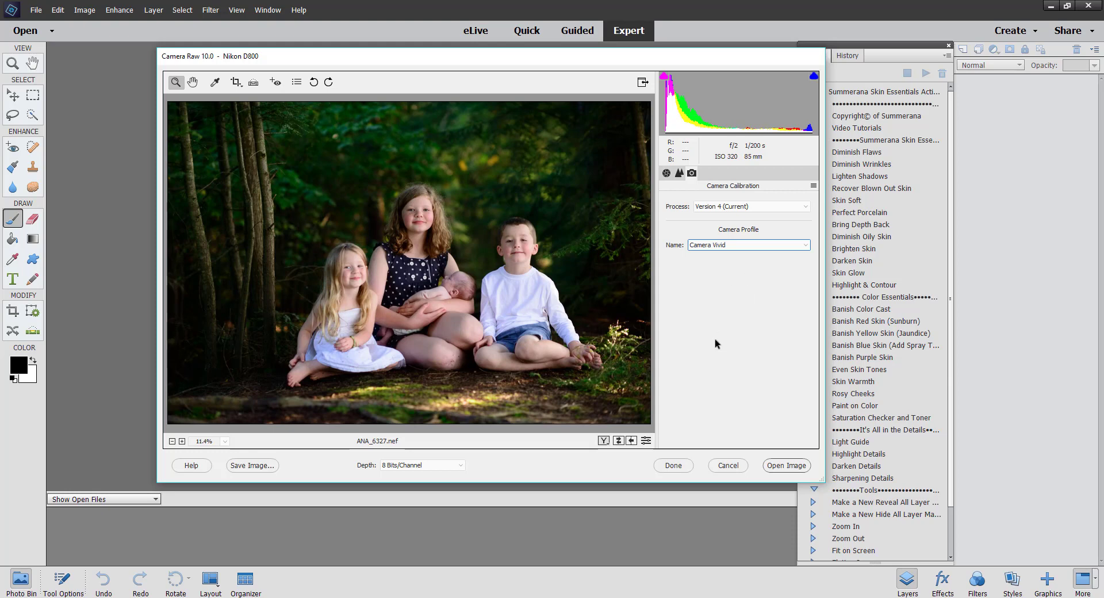
# Compare ANA_6327 before and after the profile change in the split views, returning to the single view.
pyautogui.click(603, 441)
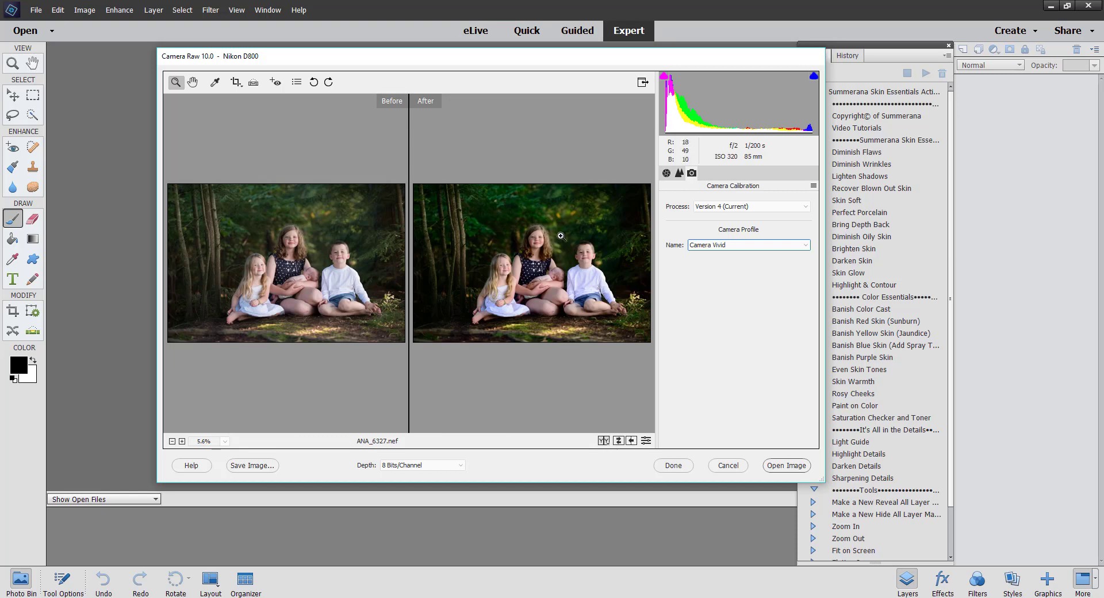
pyautogui.click(603, 441)
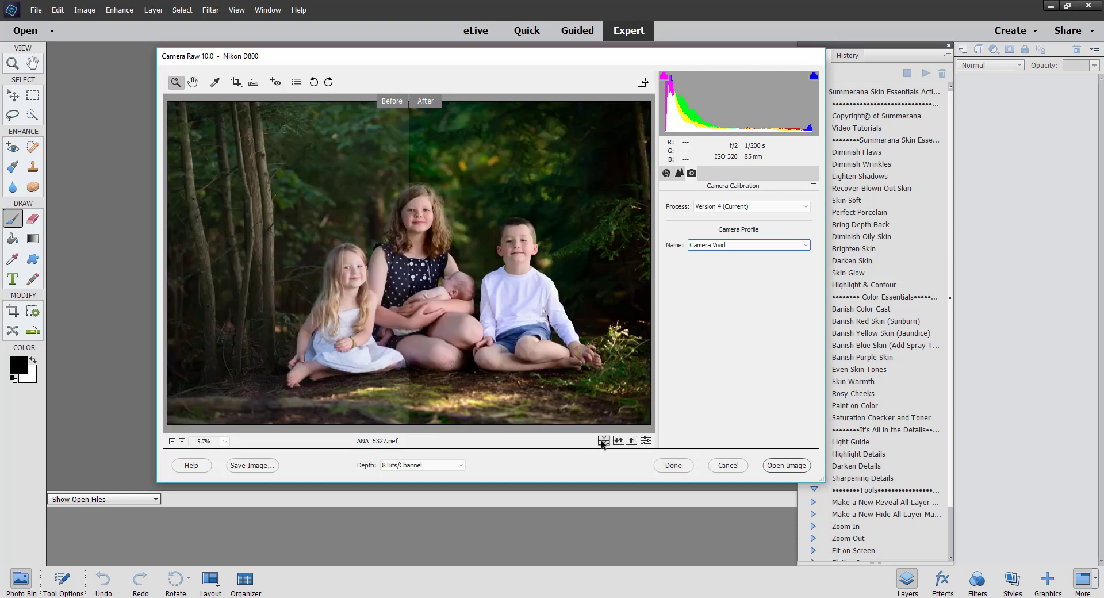
pyautogui.click(603, 441)
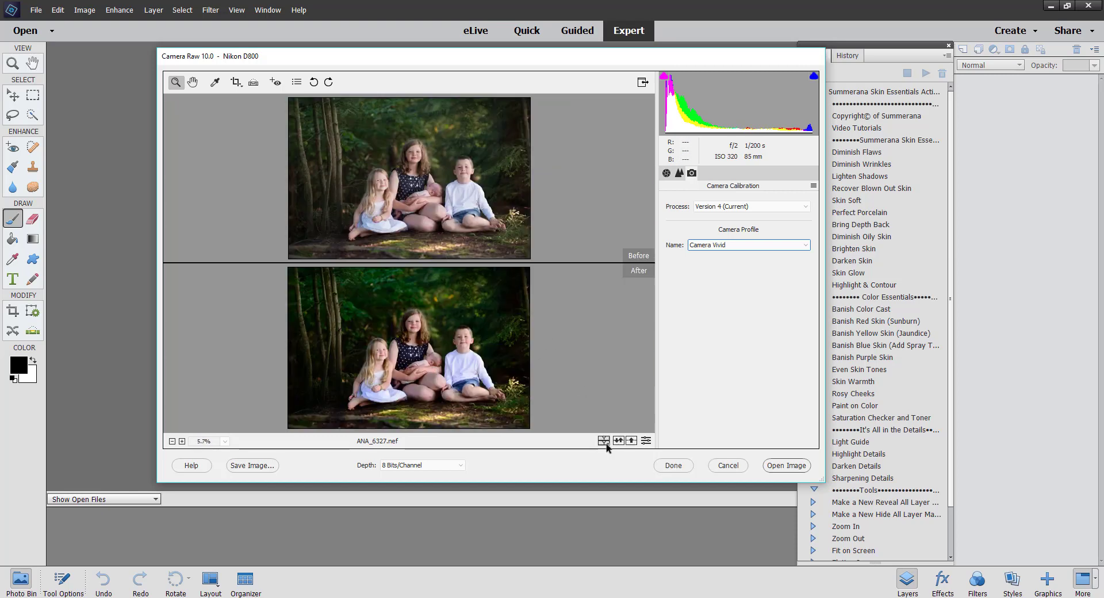
pyautogui.click(603, 441)
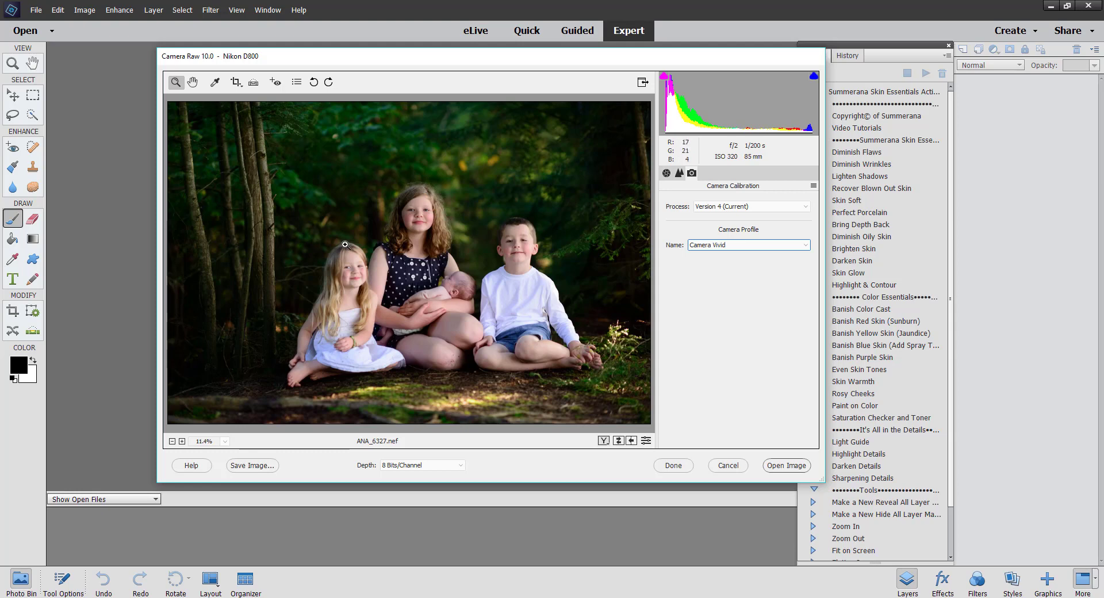
# Set ANA_6327's basic adjustments to temperature 4550, exposure +0.15, shadows +22, whites +13 and vibrance +33.
pyautogui.click(666, 172)
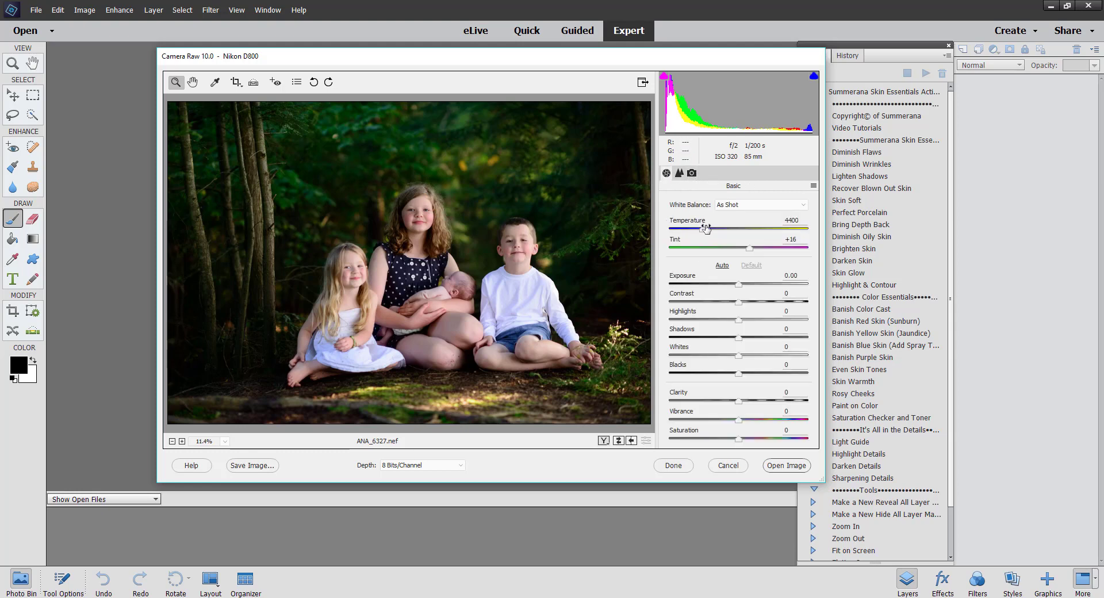
pyautogui.moveTo(738, 420); pyautogui.dragTo(777, 420)
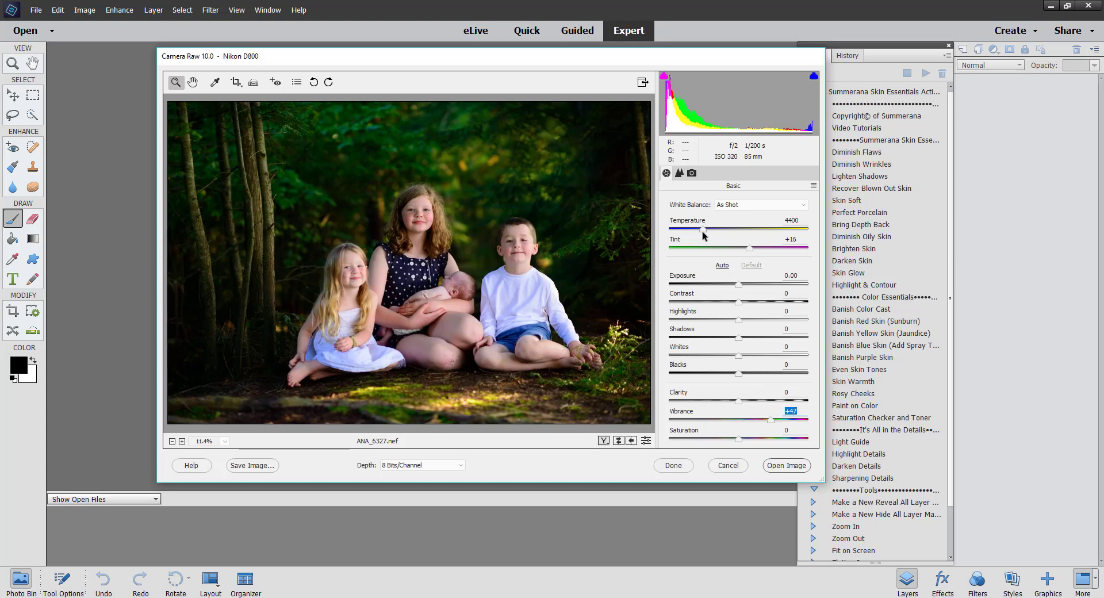
pyautogui.moveTo(702, 232); pyautogui.dragTo(704, 232)
pyautogui.moveTo(739, 340)
pyautogui.mouseDown()
pyautogui.moveTo(755, 341)
pyautogui.moveTo(738, 356)
pyautogui.moveTo(748, 358)
pyautogui.mouseUp()
pyautogui.moveTo(738, 286); pyautogui.dragTo(741, 288)
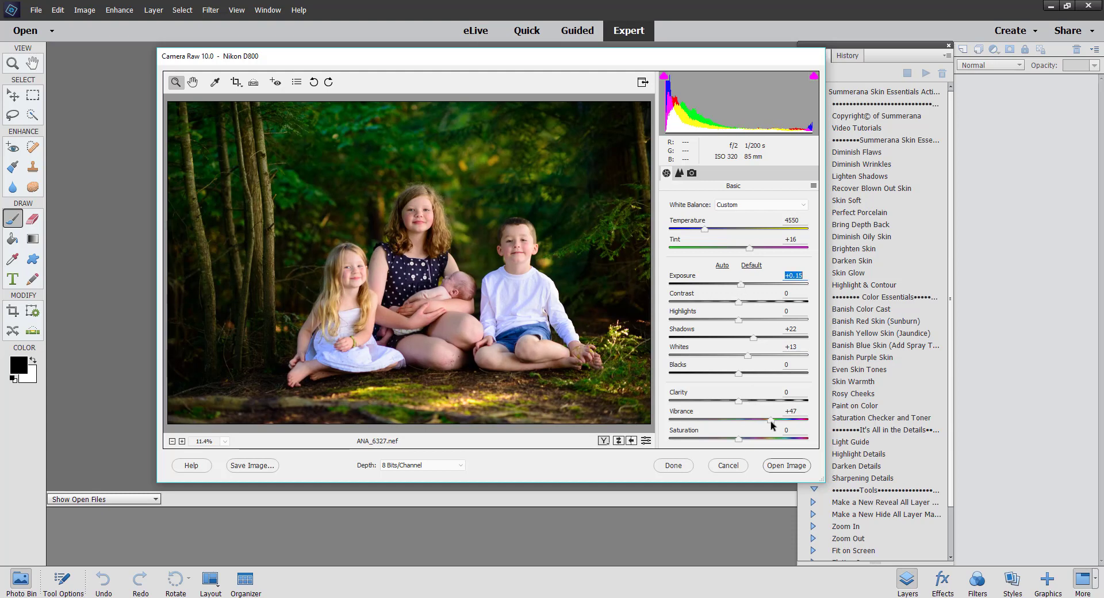
pyautogui.moveTo(770, 420); pyautogui.dragTo(761, 423)
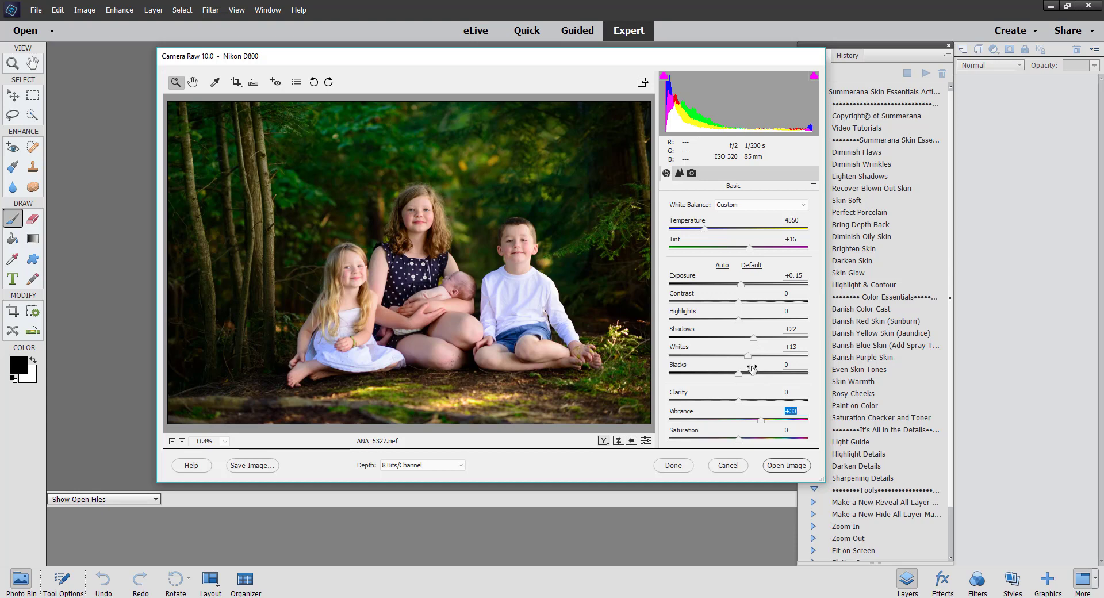
# Raise ANA_6327's tint slightly and open the adjusted photo in the editor.
pyautogui.click(680, 172)
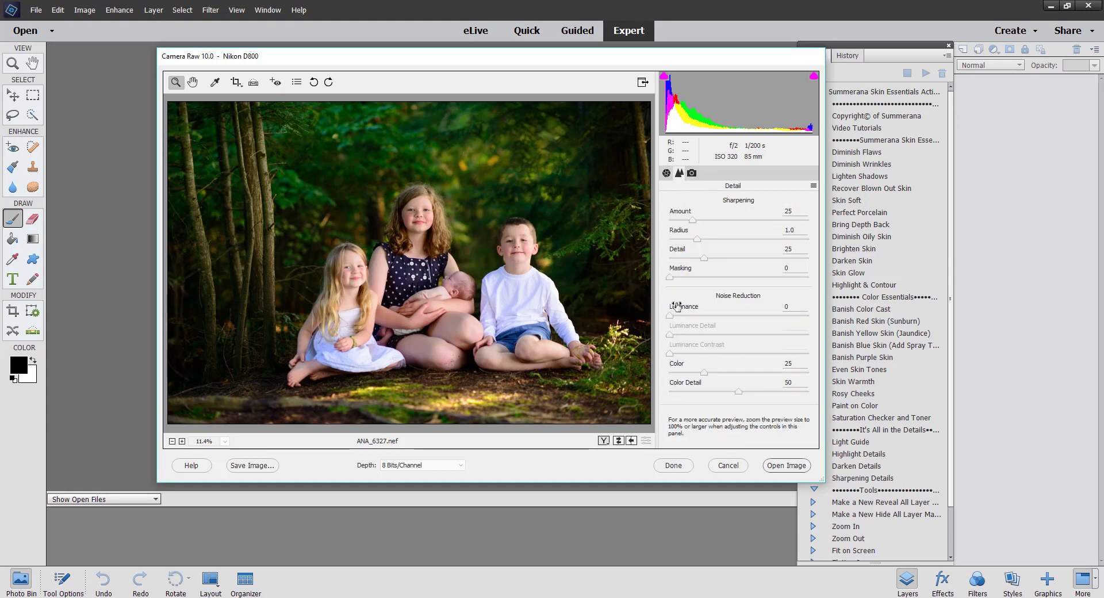
pyautogui.click(667, 173)
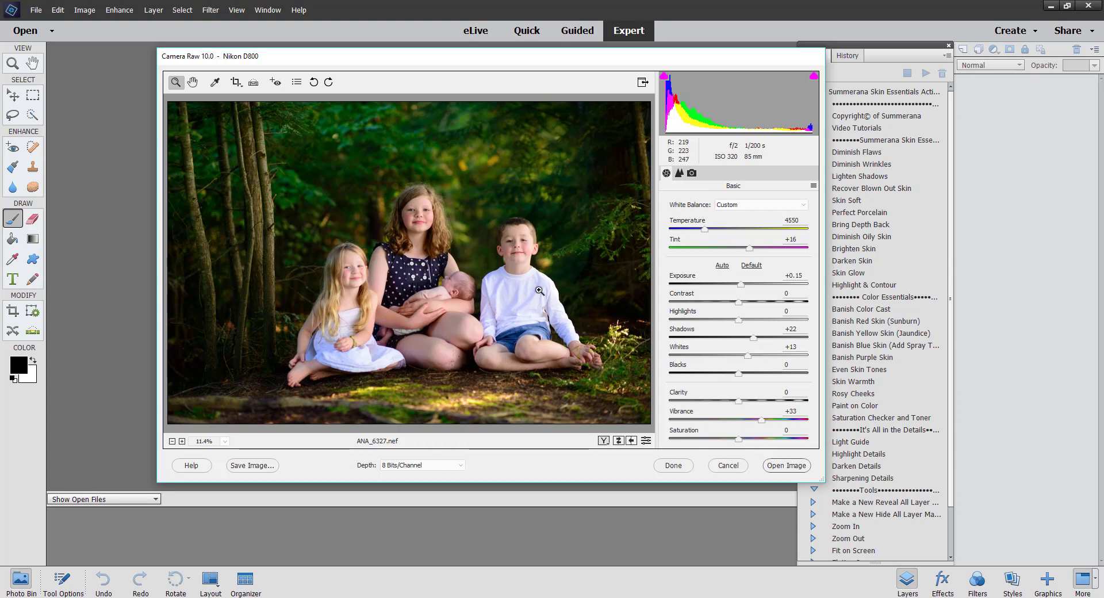
pyautogui.moveTo(749, 249); pyautogui.dragTo(752, 251)
pyautogui.click(786, 466)
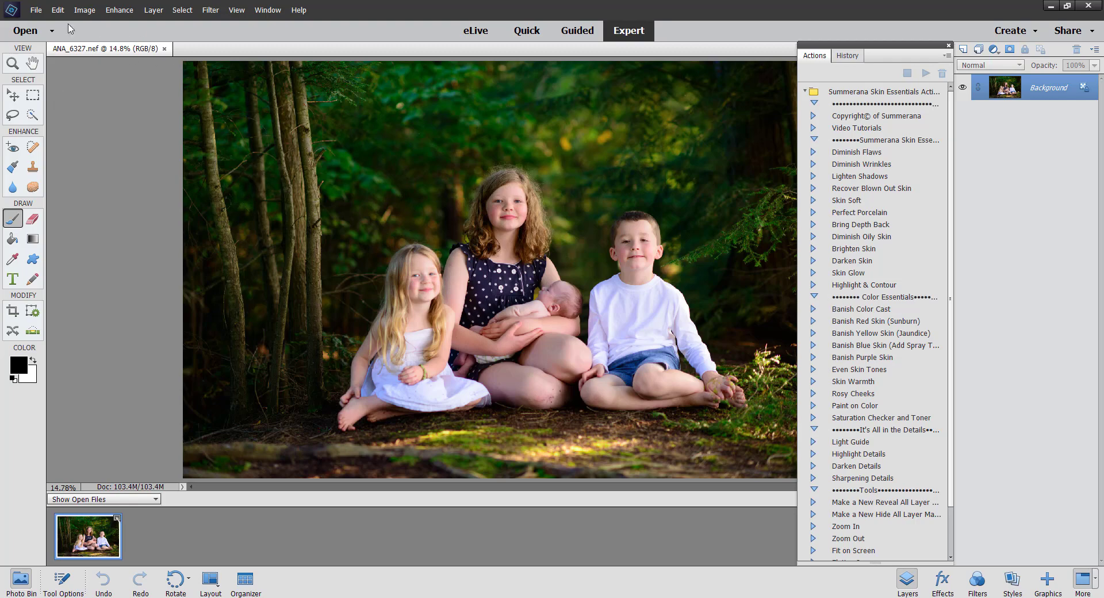
# Open the raw photo ANA_6342 from the ACR folder in Camera Raw.
pyautogui.click(36, 10)
pyautogui.click(48, 34)
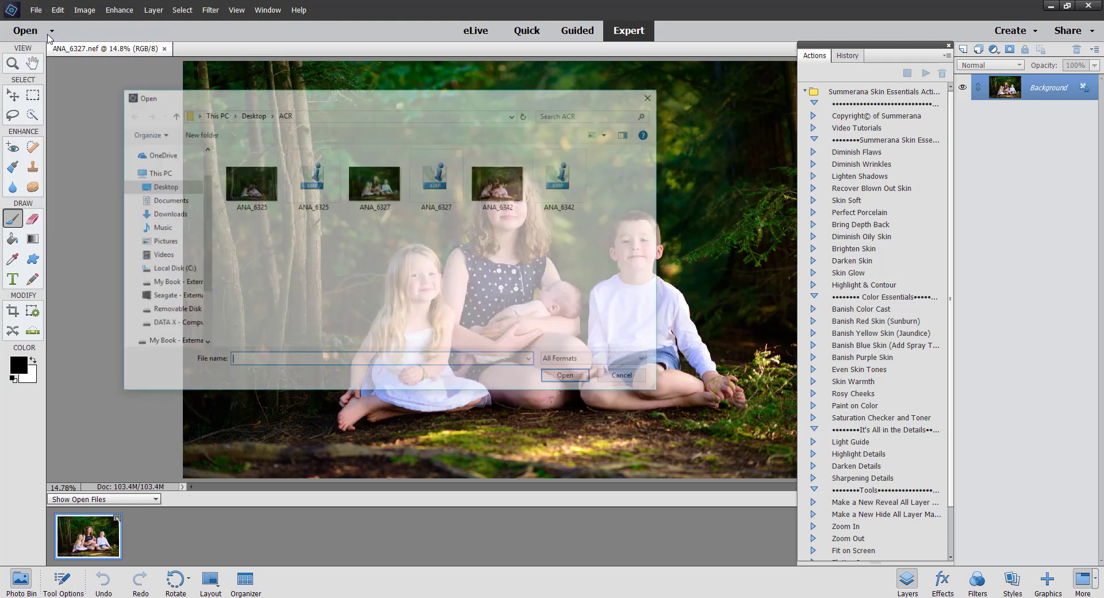
pyautogui.click(251, 192)
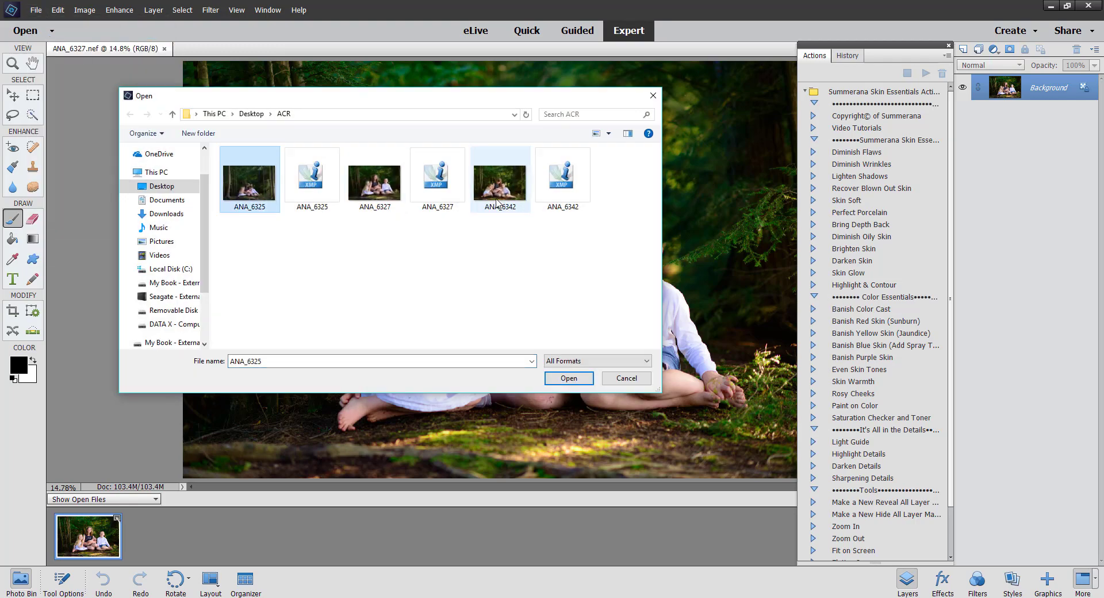
pyautogui.click(506, 185)
pyautogui.click(569, 378)
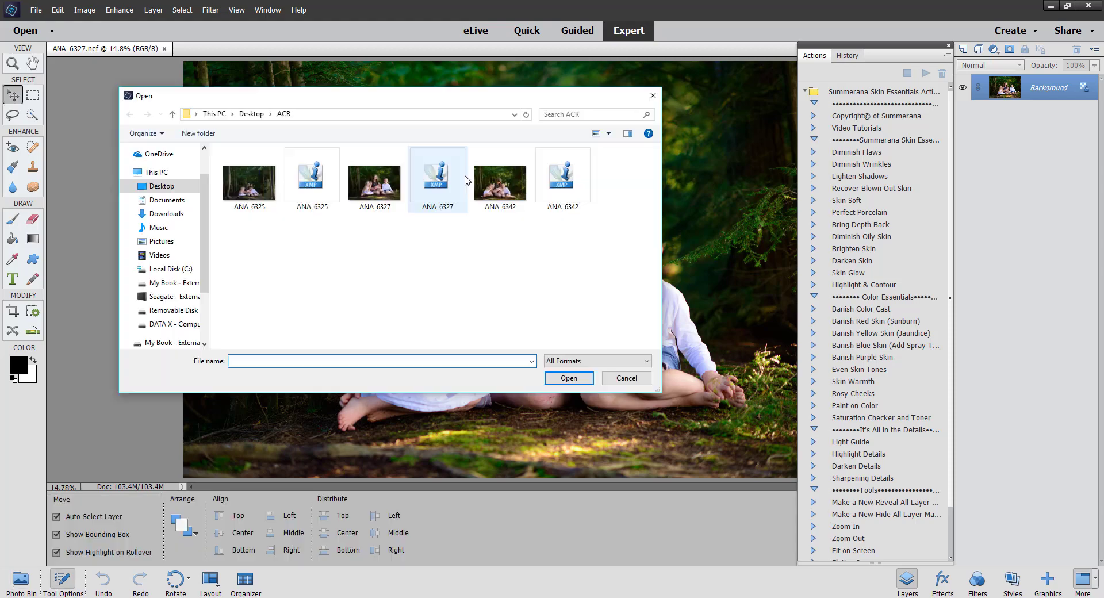
pyautogui.click(499, 183)
pyautogui.click(567, 377)
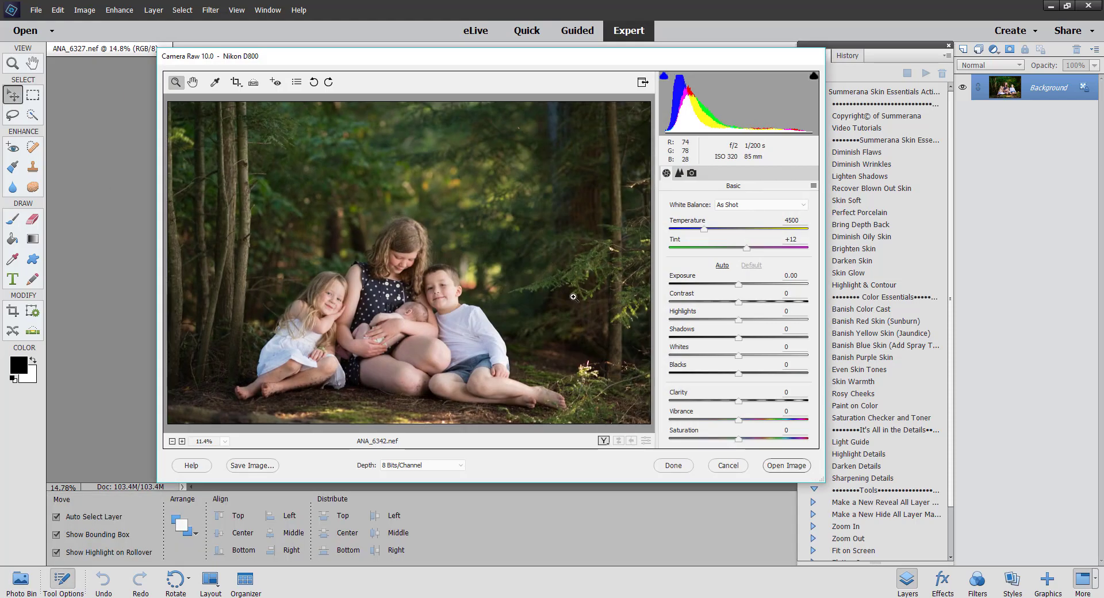
pyautogui.moveTo(577, 62); pyautogui.dragTo(586, 69)
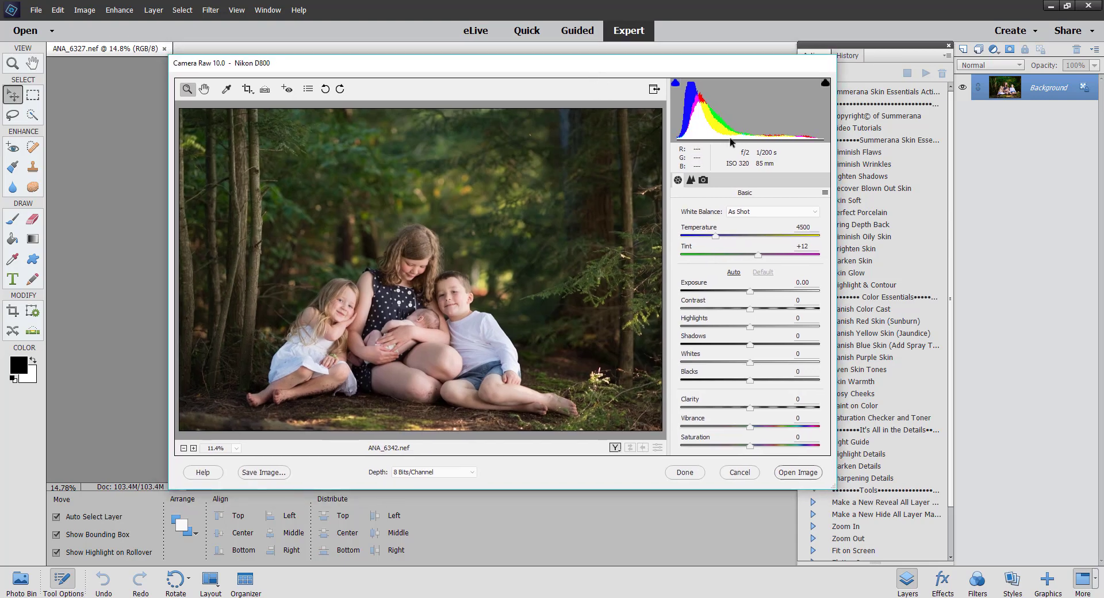
# Preview the Camera Landscape profile on ANA_6342 and set its camera profile to Camera Vivid.
pyautogui.click(704, 180)
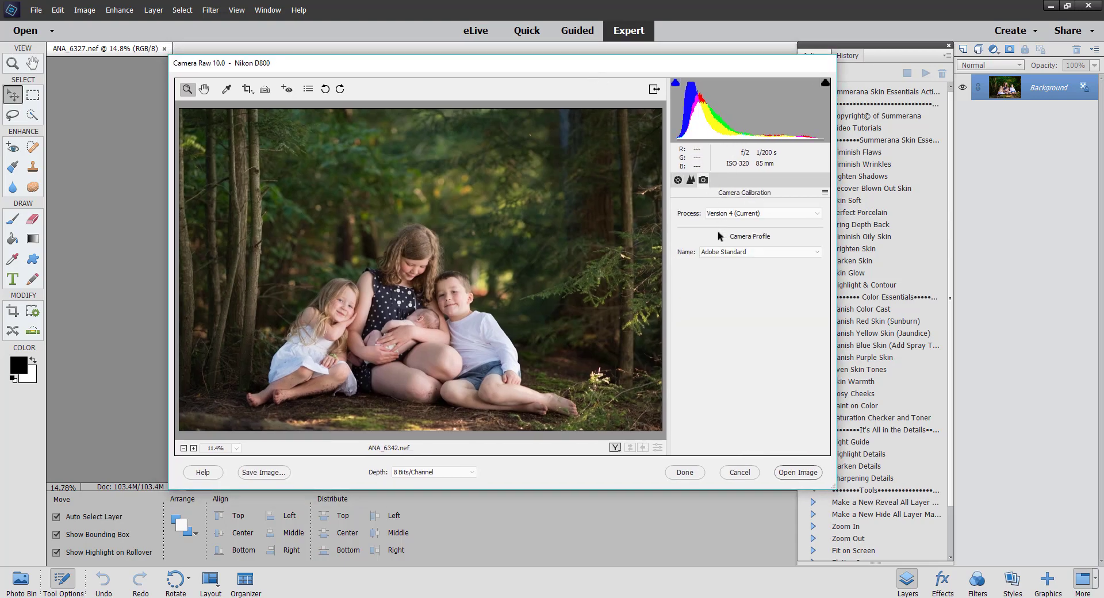
pyautogui.click(763, 253)
pyautogui.click(751, 261)
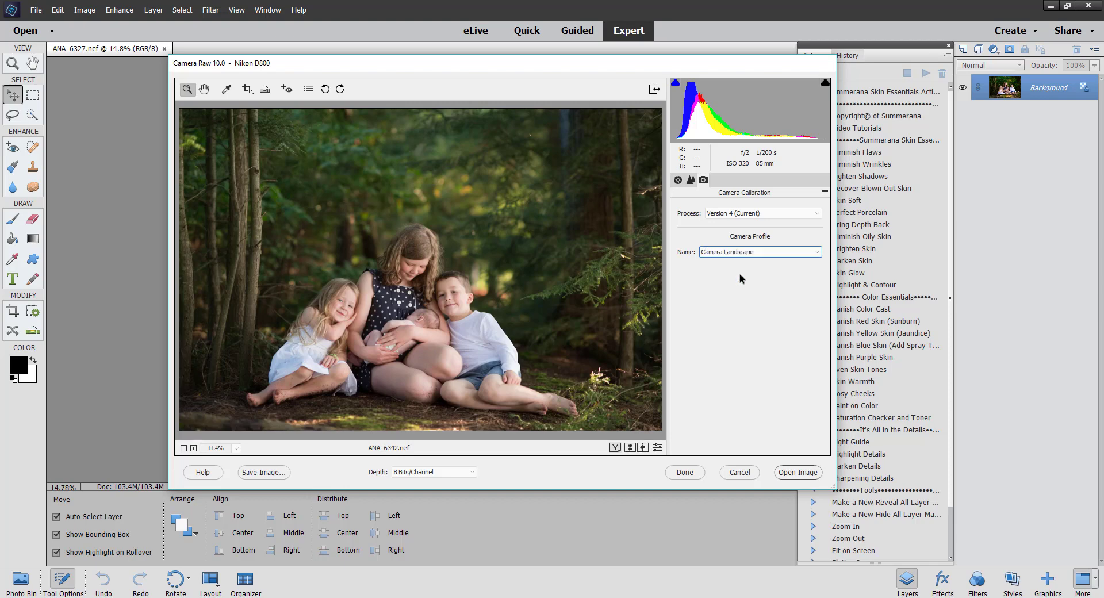
pyautogui.click(750, 254)
pyautogui.click(733, 308)
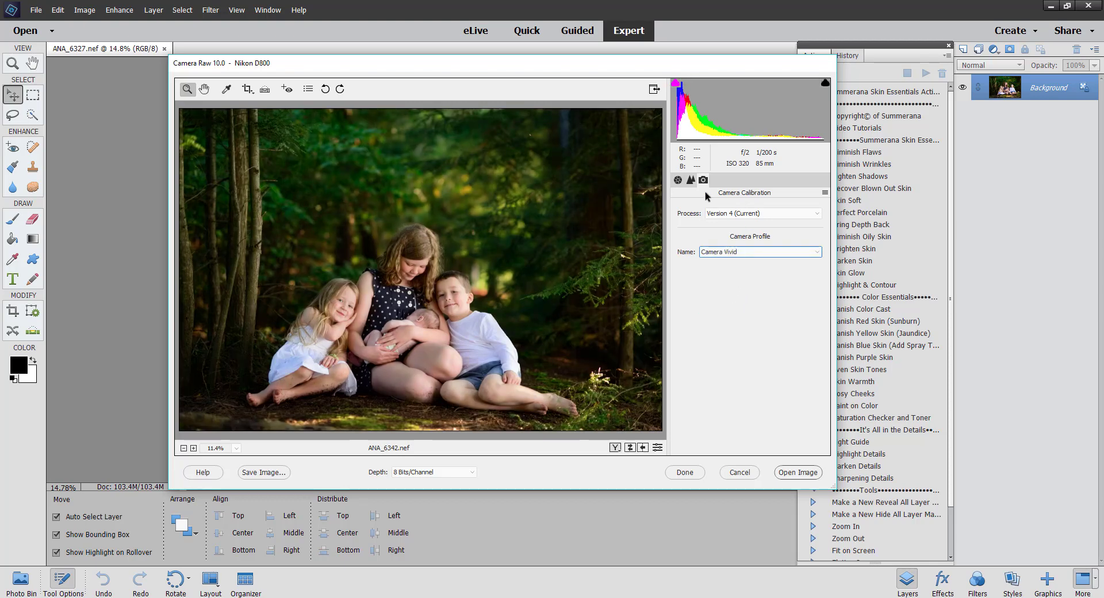
# Set ANA_6342's basic adjustments to temperature 4650, tint +16, shadows +8, whites +9 and vibrance +12.
pyautogui.click(678, 180)
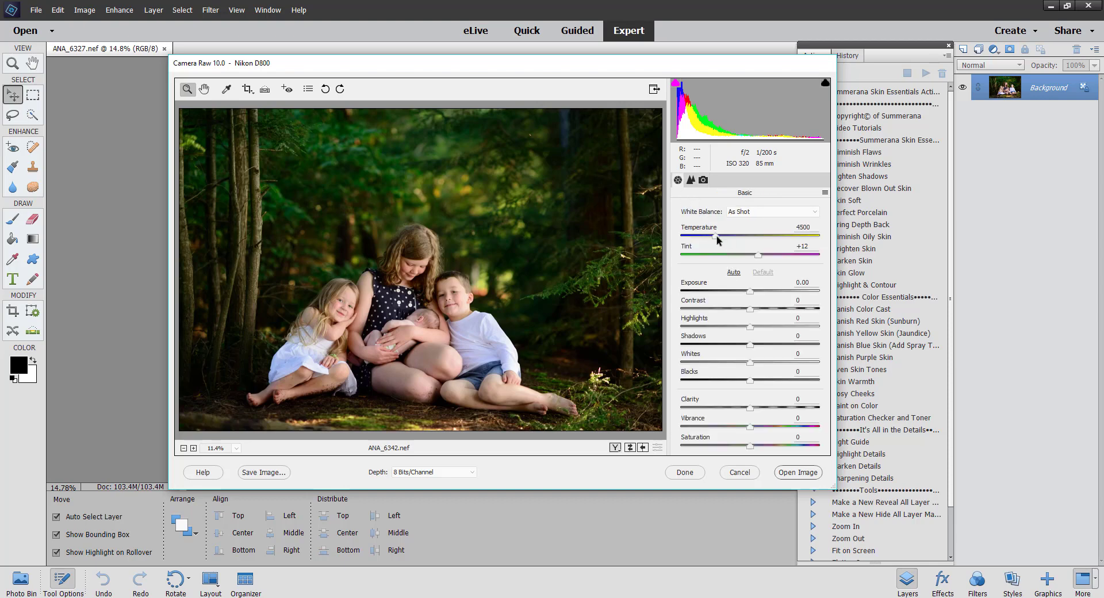
pyautogui.moveTo(750, 426); pyautogui.dragTo(759, 428)
pyautogui.moveTo(715, 236); pyautogui.dragTo(760, 255)
pyautogui.moveTo(750, 345); pyautogui.dragTo(758, 366)
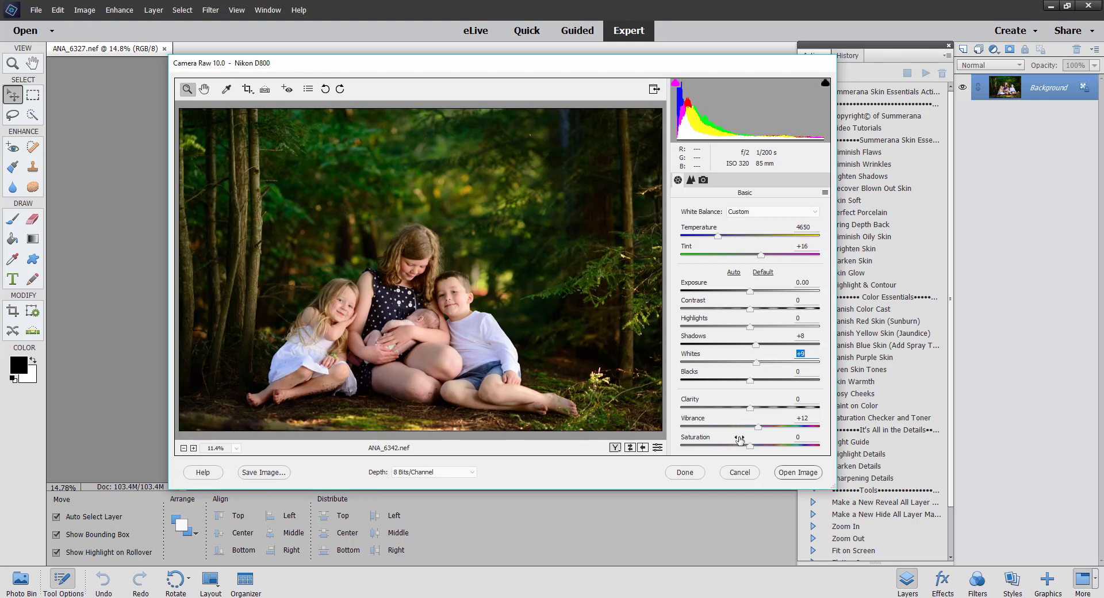
# Compare ANA_6342 before and after its adjustments in the side-by-side and stacked views.
pyautogui.click(615, 448)
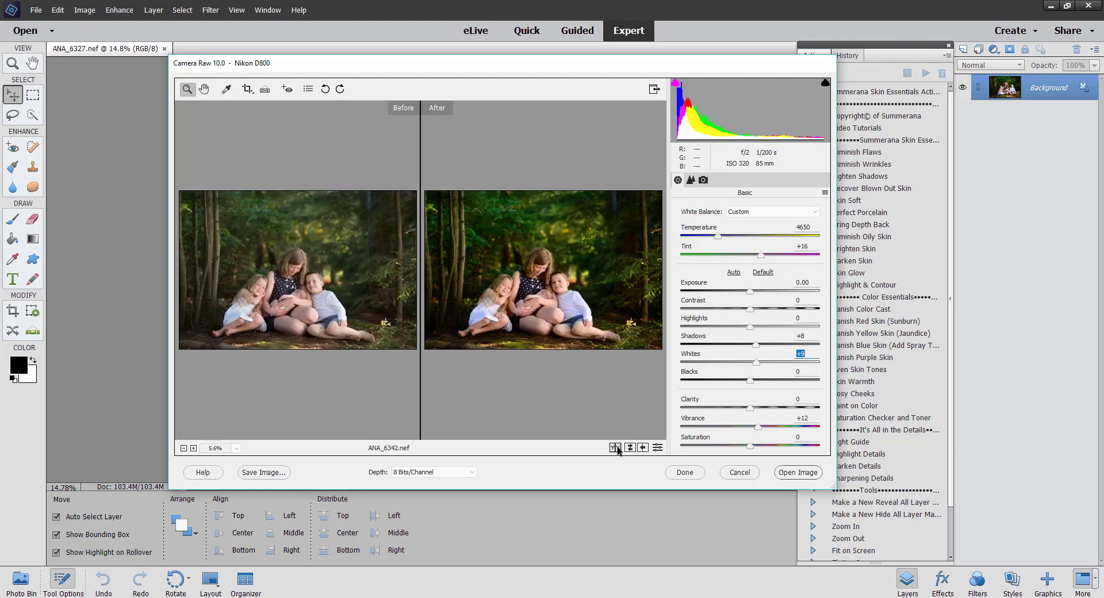
pyautogui.click(615, 448)
pyautogui.click(616, 448)
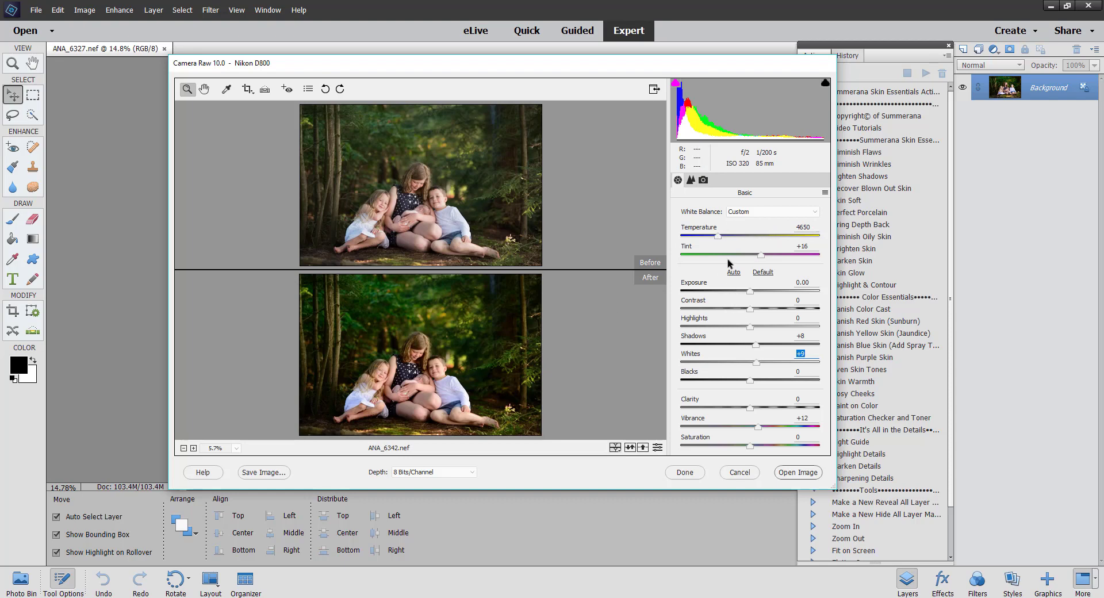
# Set ANA_6342's tint to +23 and fine-tune its temperature to about 4550.
pyautogui.moveTo(761, 254); pyautogui.dragTo(766, 255)
pyautogui.click(716, 236)
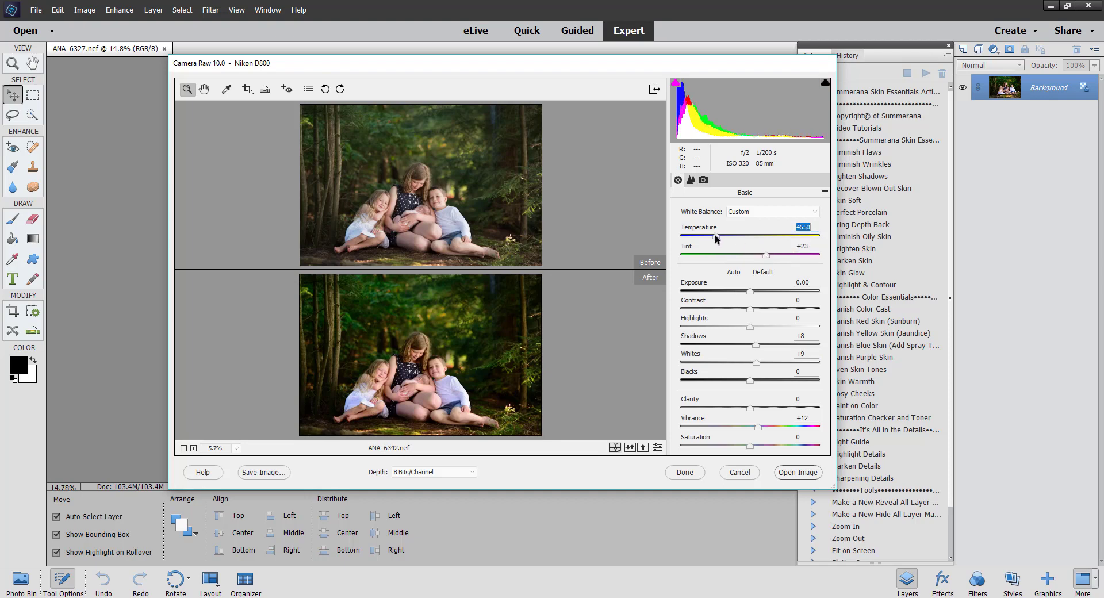
pyautogui.moveTo(714, 235); pyautogui.dragTo(716, 237)
# Open the adjusted ANA_6342 photo in the editor and switch to the ANA_6327 photo.
pyautogui.click(782, 472)
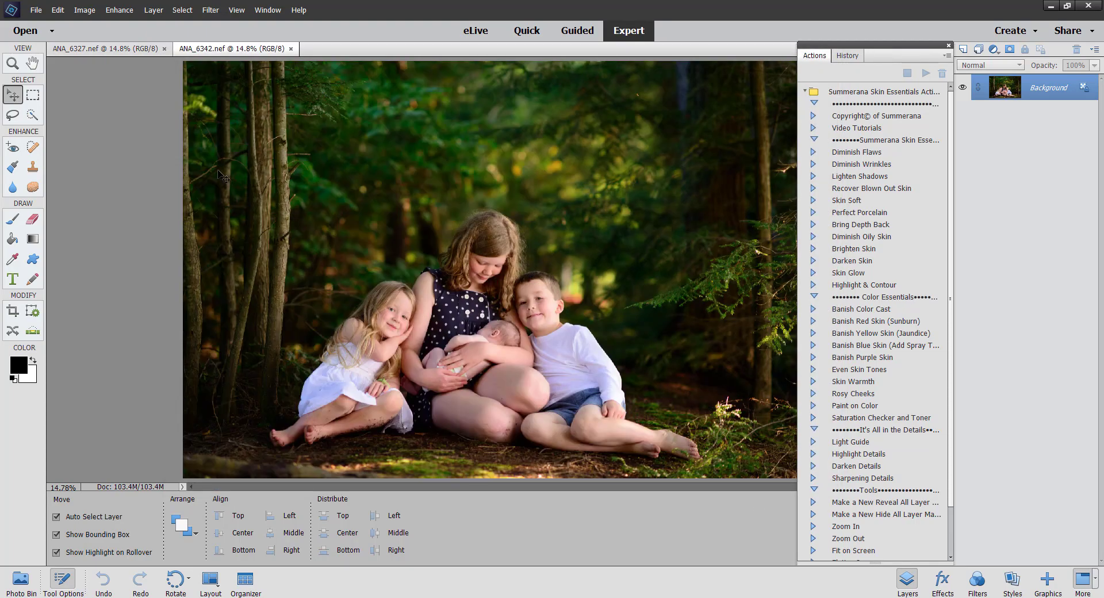
pyautogui.click(147, 51)
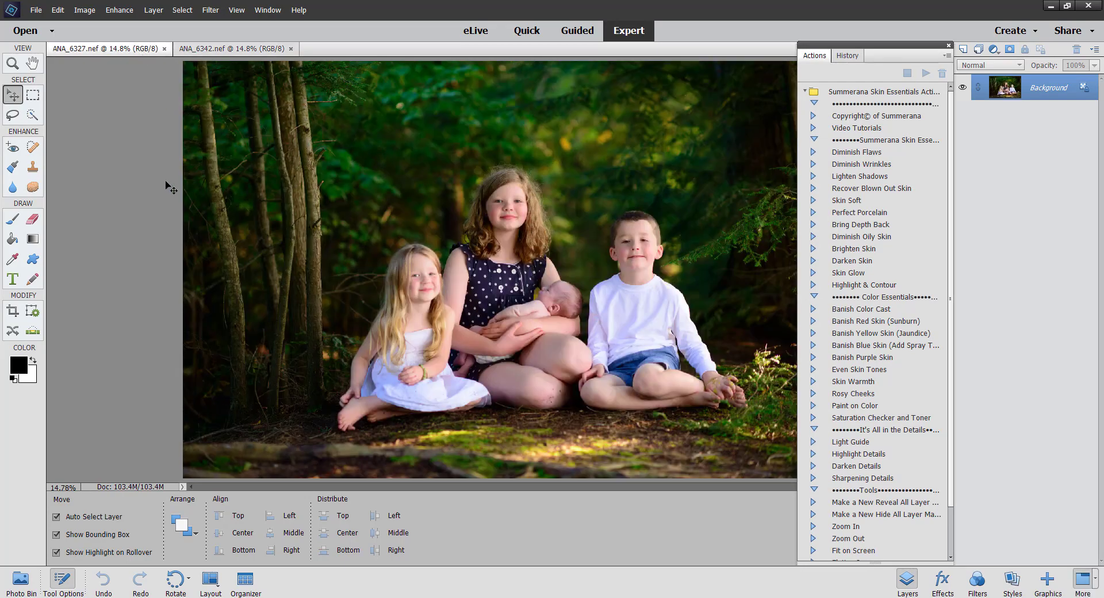